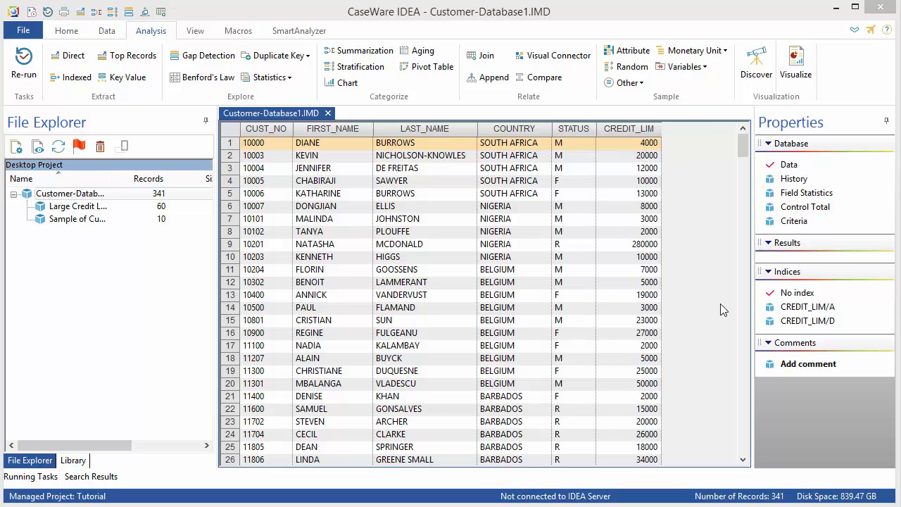
- Switch to the Home ribbon tab to show the project and import commands
left_click(70, 32)
- Start a Desktop Text import and set sales.txt from Tutorial Source Files.ILB as the file
left_click(204, 70)
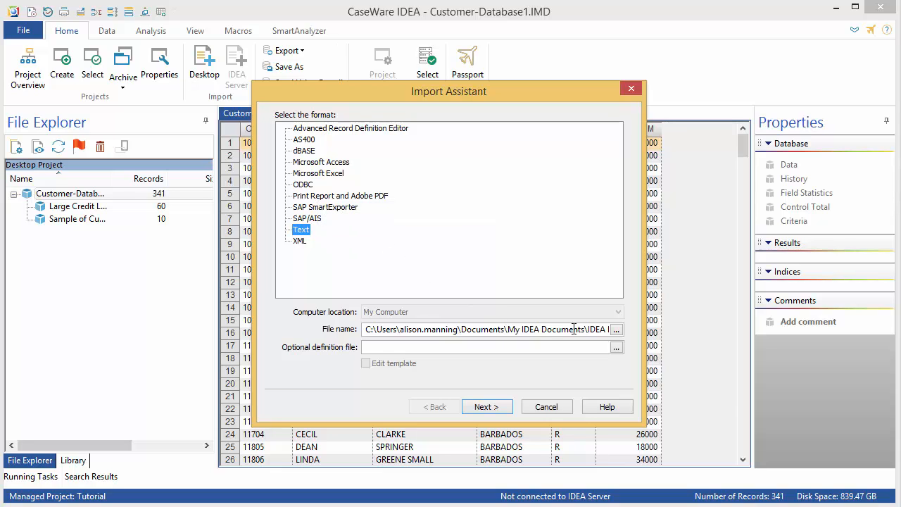
left_click(616, 330)
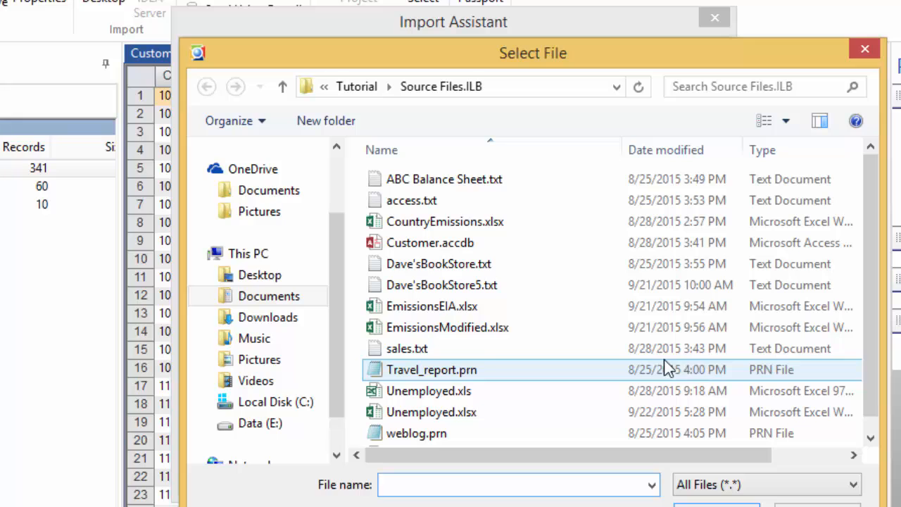
left_click(424, 350)
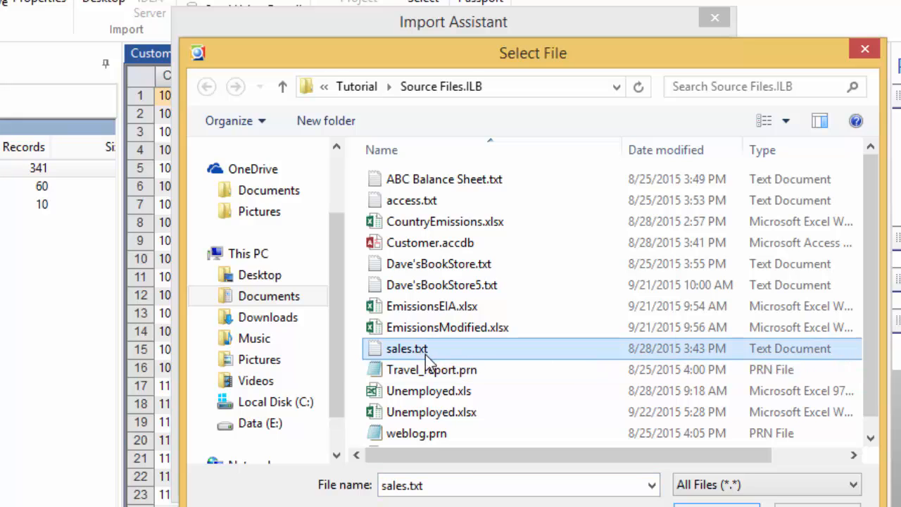
left_click(716, 504)
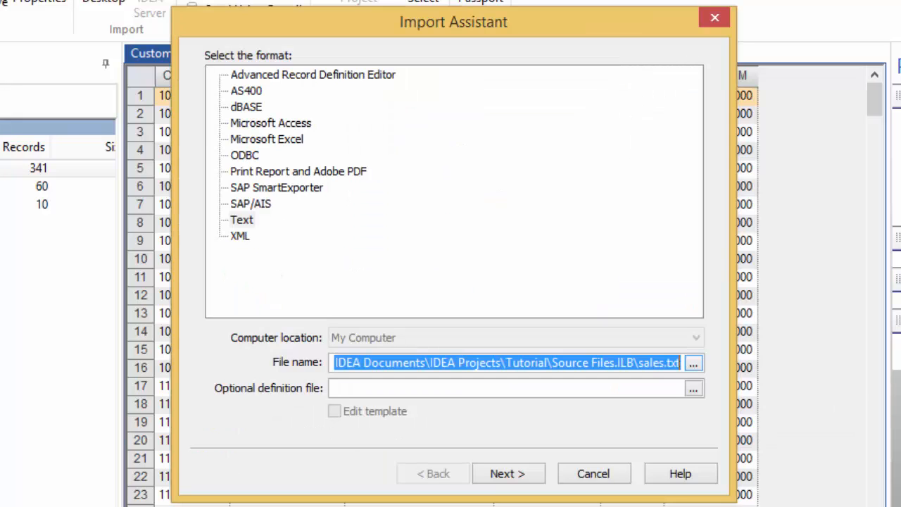
- Advance past the file type page, keeping Fixed Length, to the record length step
left_click(497, 483)
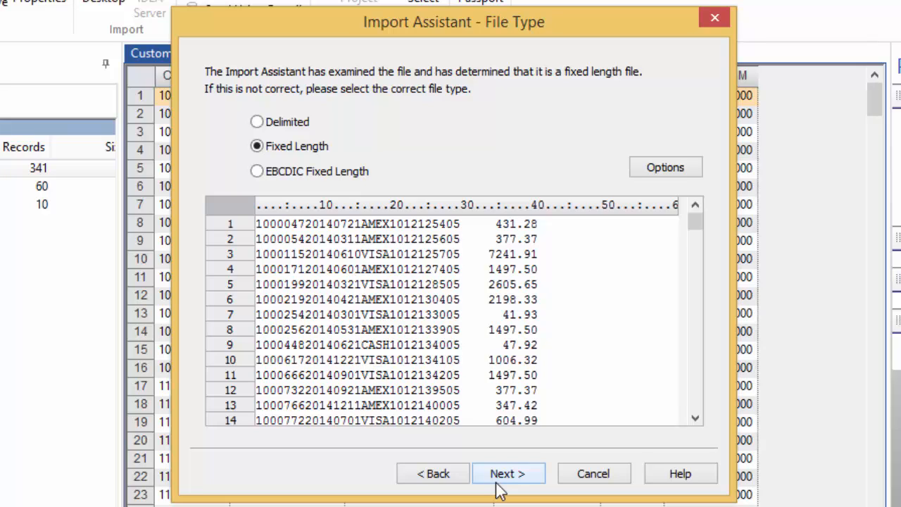
left_click(500, 480)
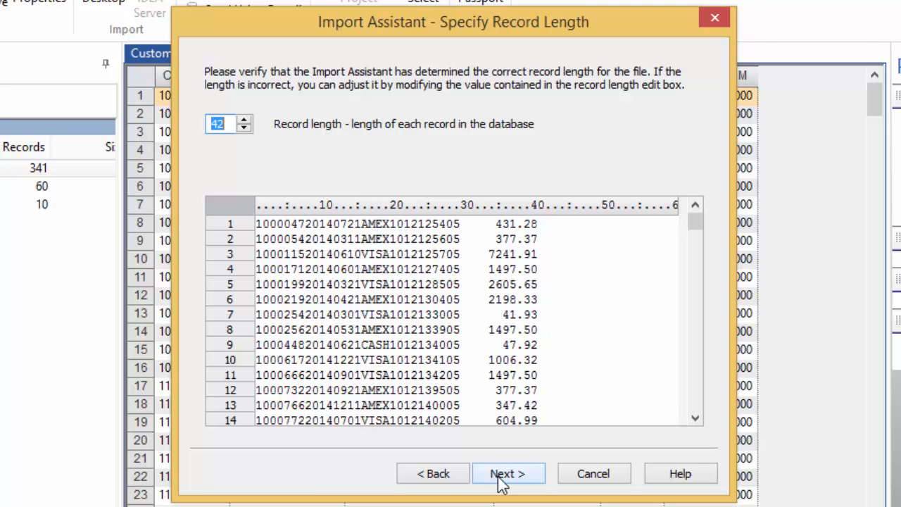
- Keep the record length at 42 and continue to the field boundaries page
left_click(244, 120)
left_click(244, 120)
left_click(244, 128)
left_click(245, 128)
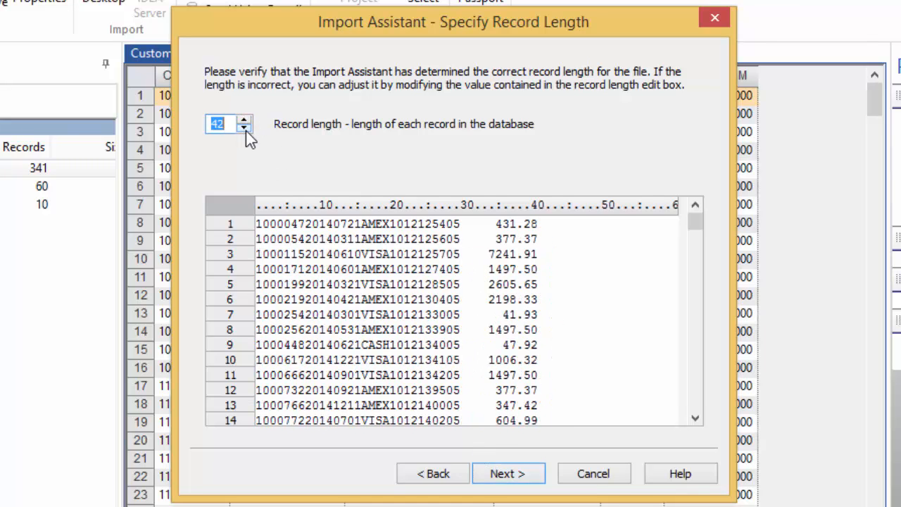
left_click(246, 129)
left_click(246, 121)
left_click(504, 474)
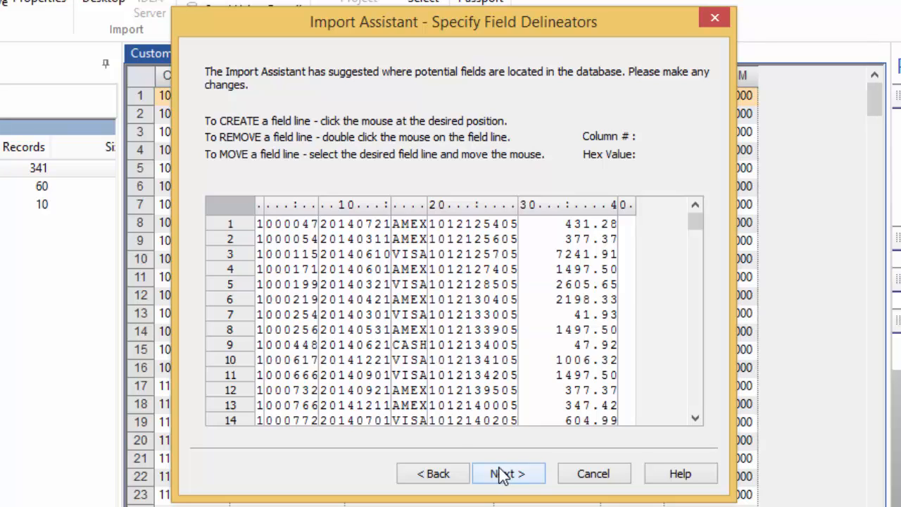
- Add field boundaries before columns 23 and 28, then advance to Field Details
left_click(268, 315)
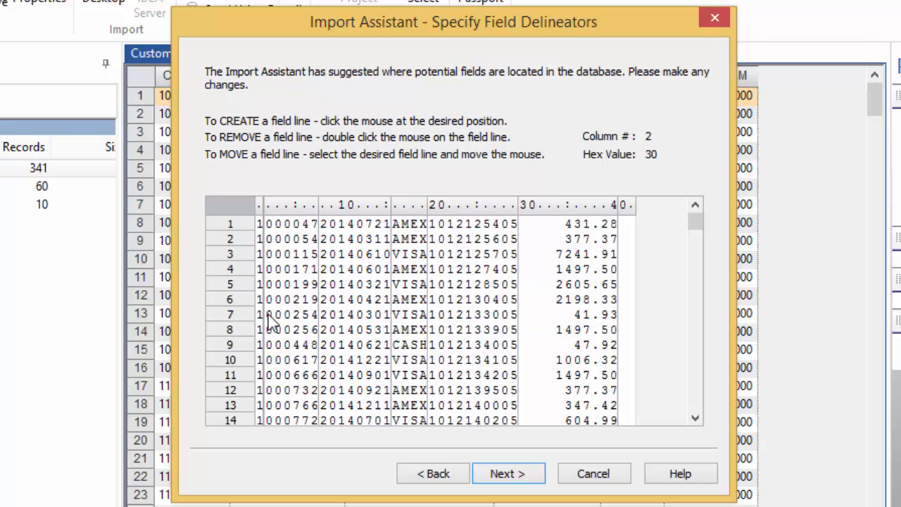
double_click(266, 314)
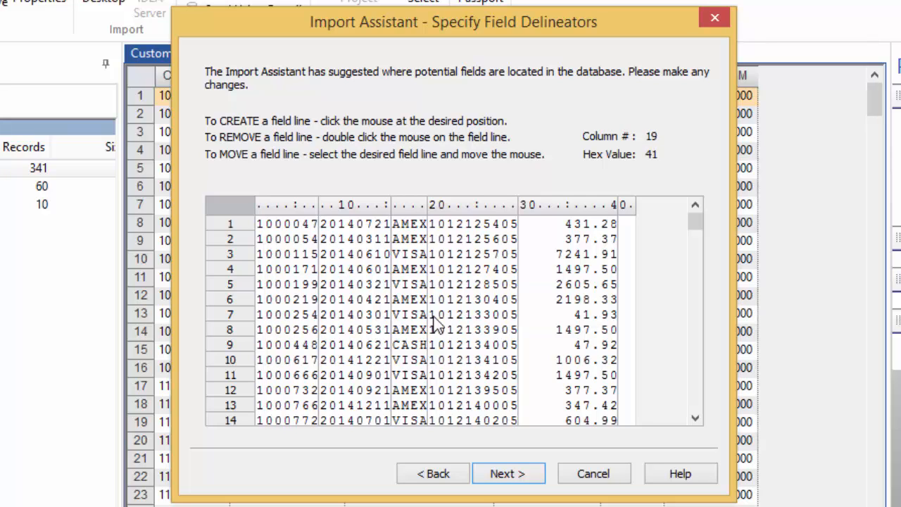
left_click(460, 322)
left_click(501, 323)
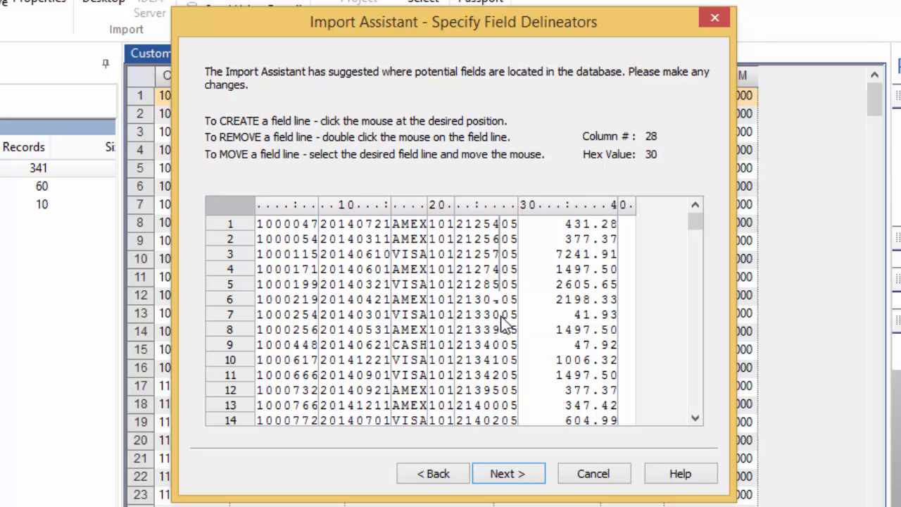
left_click(521, 476)
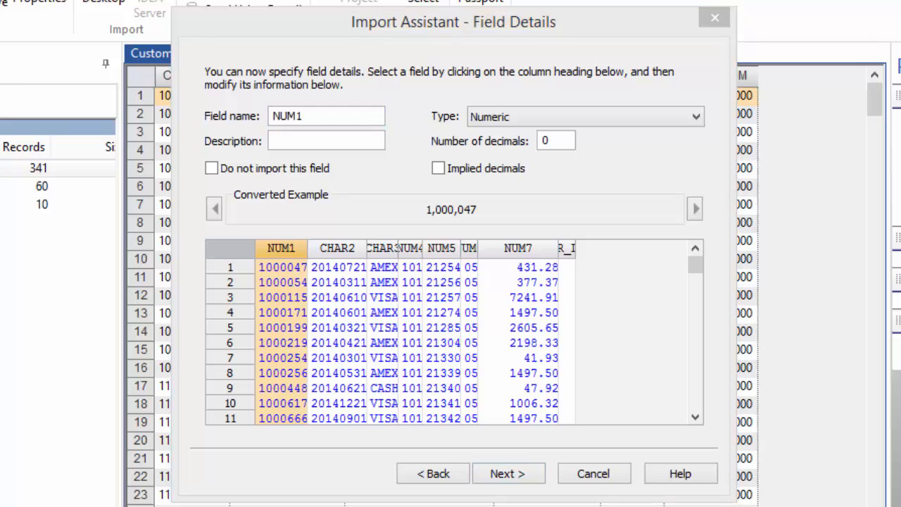
- Rename NUM1 to INV_NO as a Character field described 'Invoice Number'
left_click_drag(328, 115, 203, 118)
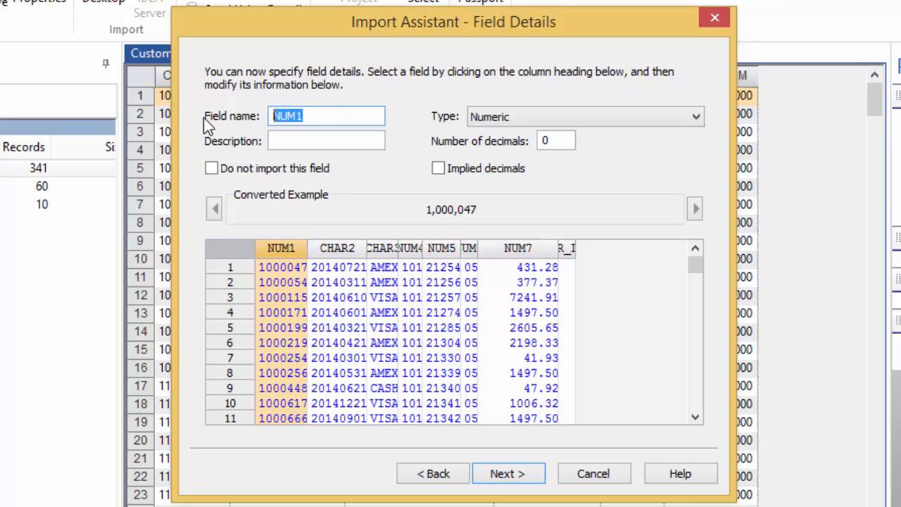
type("IN")
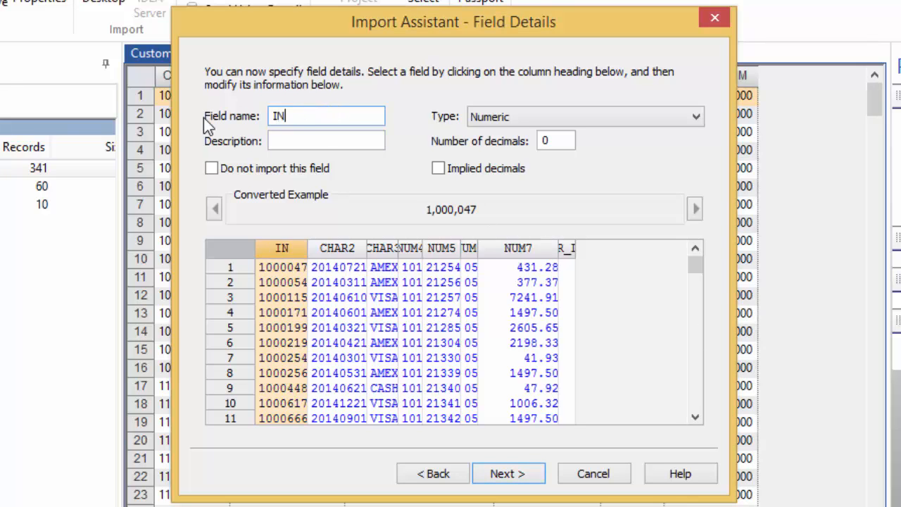
type("V NO")
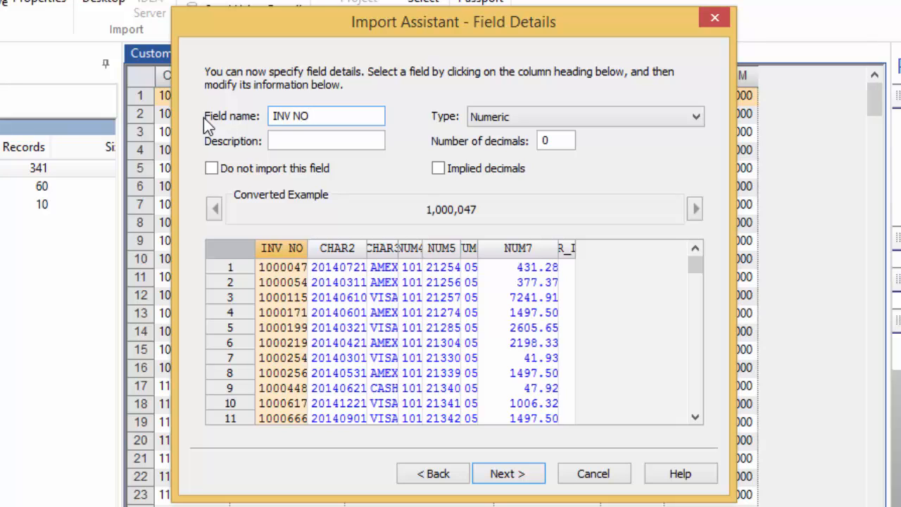
left_click(504, 120)
left_click(489, 132)
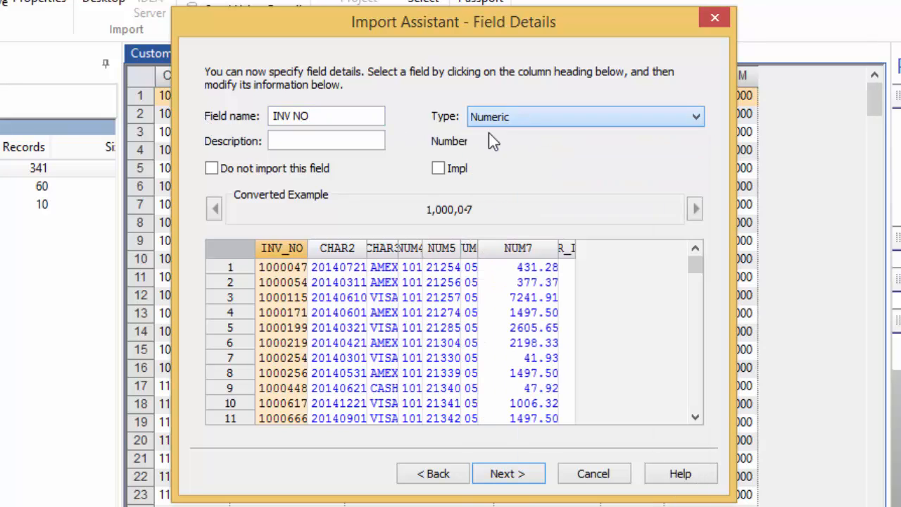
left_click(339, 140)
type("Inv")
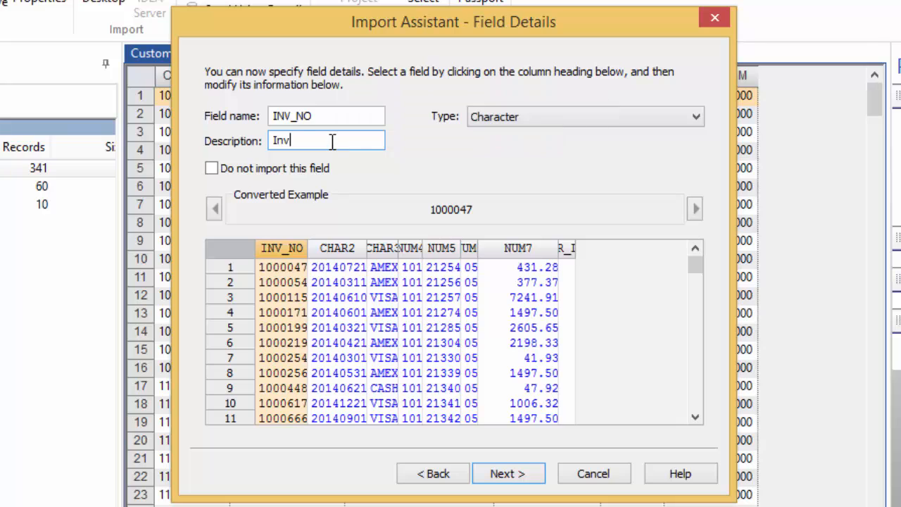
type("oice Number")
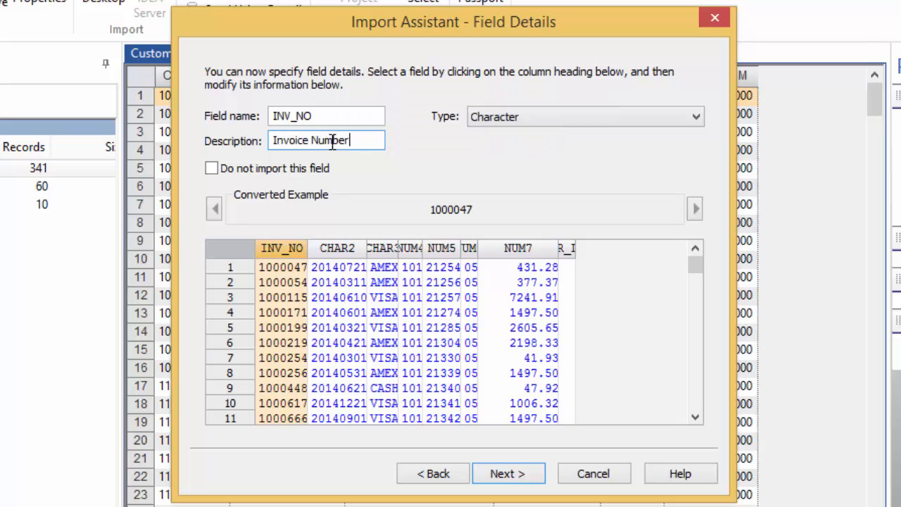
- Rename CHAR2 to TRANS_DATE, a Date field described 'Transaction Date' with mask YYYYMMDD
left_click(331, 248)
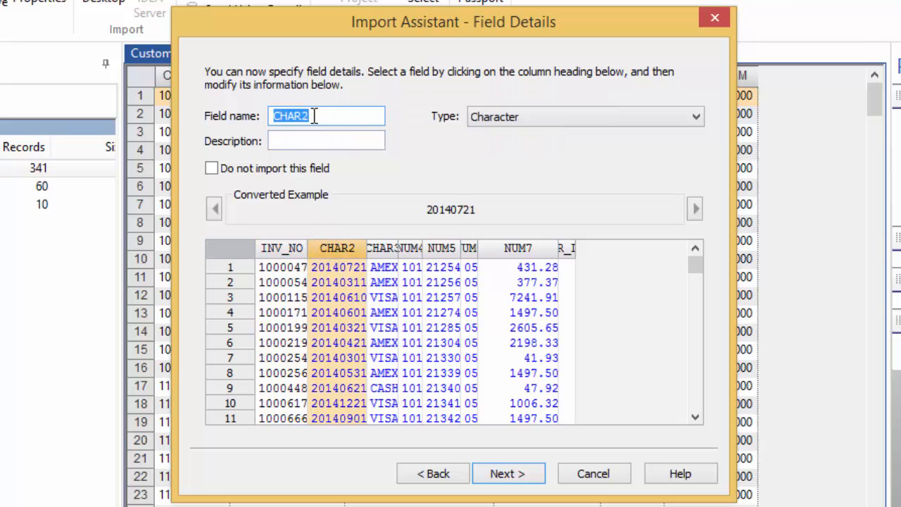
type("TRANS DATE")
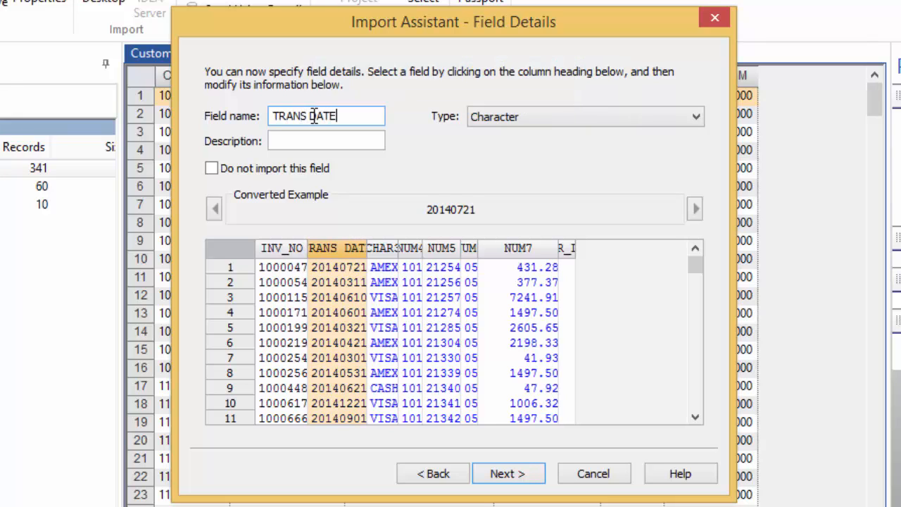
left_click(485, 116)
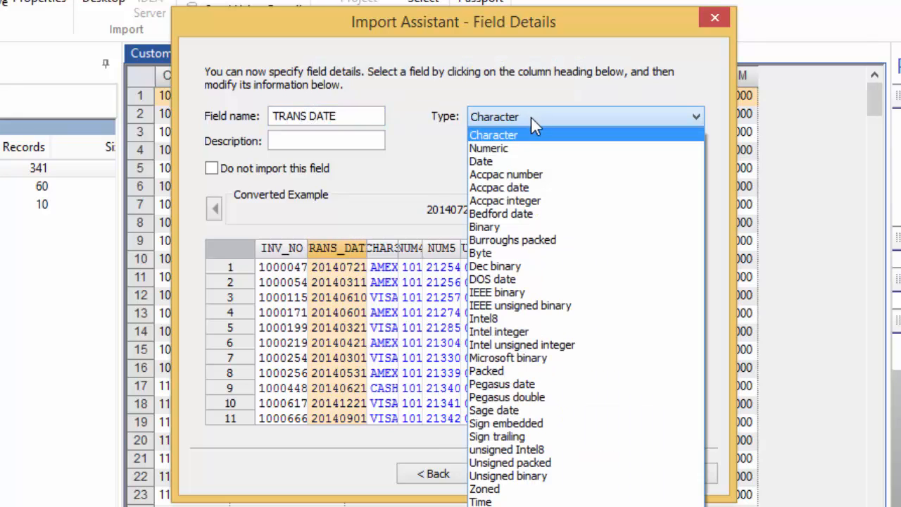
left_click(509, 161)
left_click(291, 139)
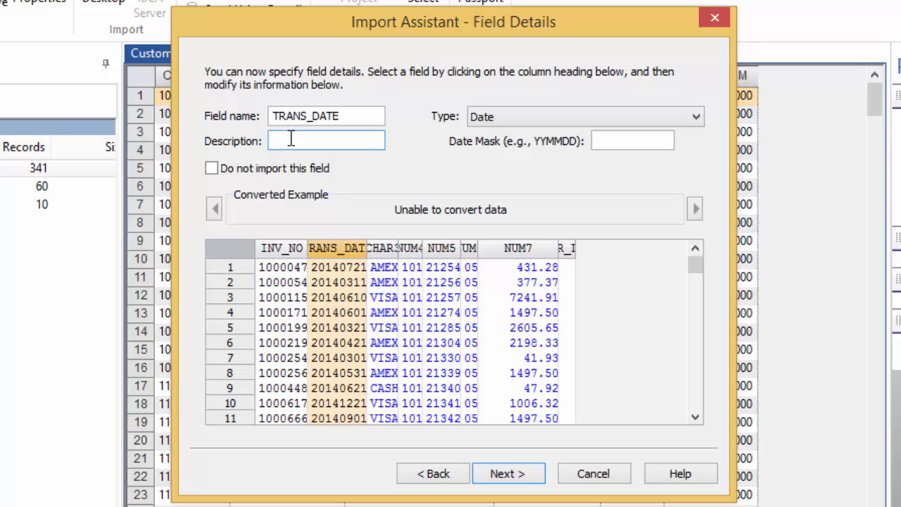
type("Transaction Date")
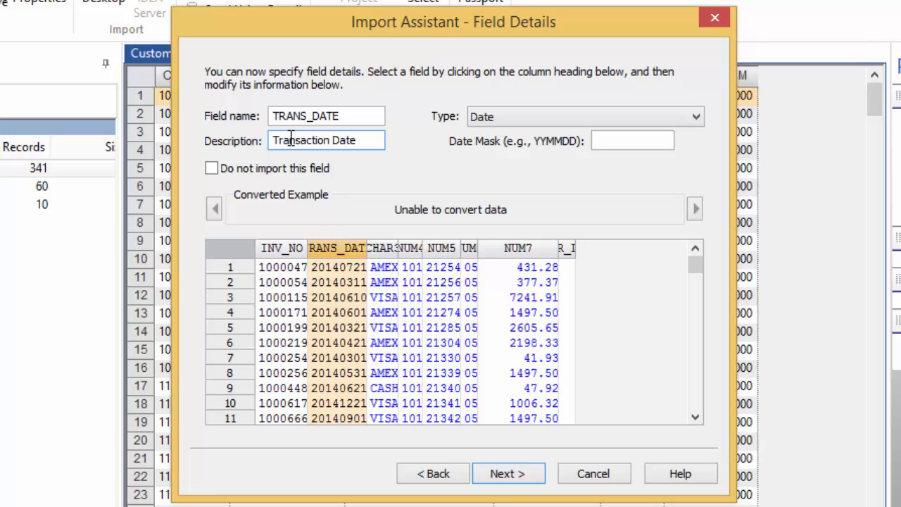
left_click(621, 138)
type("YY")
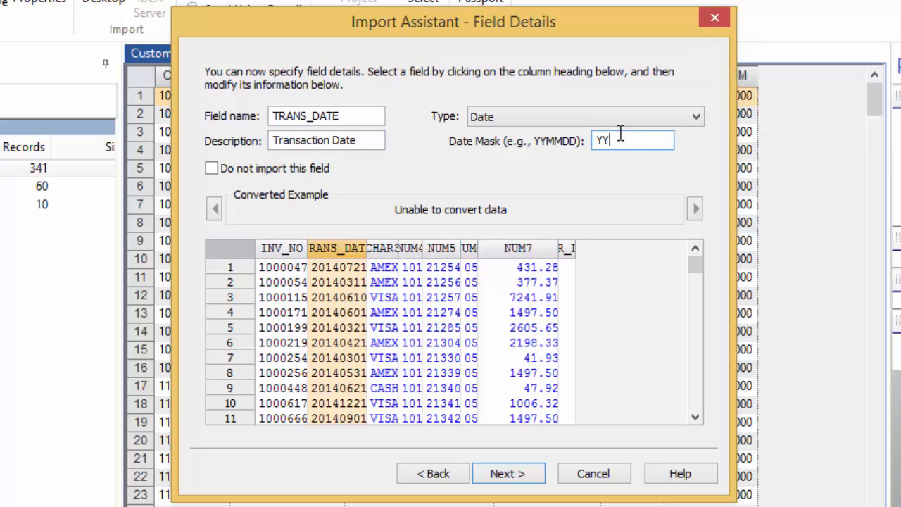
type("YYMMDD")
- Rename NUM7 to AMOUNT with the description 'Transaction Amount'
left_click(518, 248)
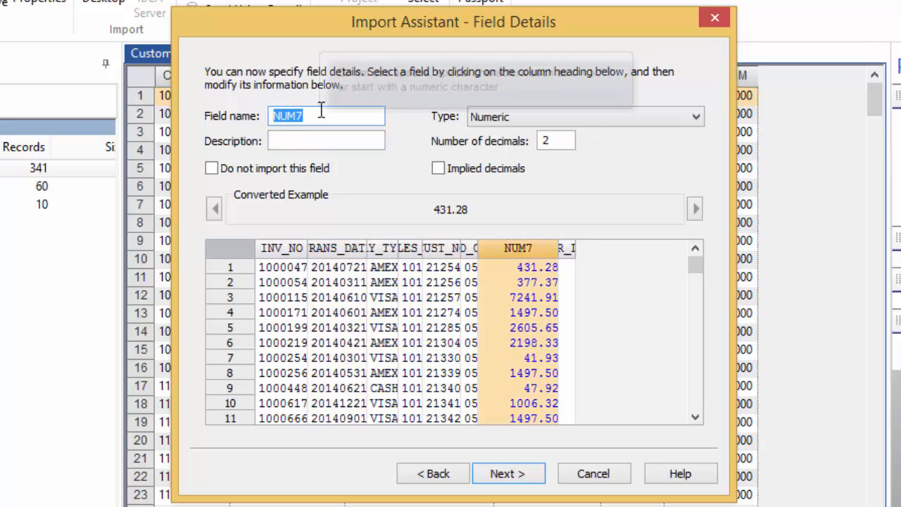
type("AMOUNT")
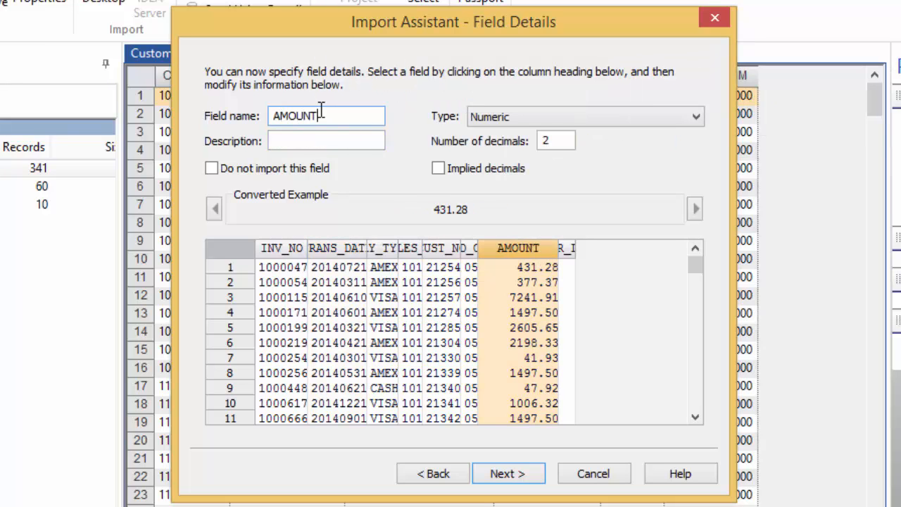
left_click(308, 143)
type("Trans")
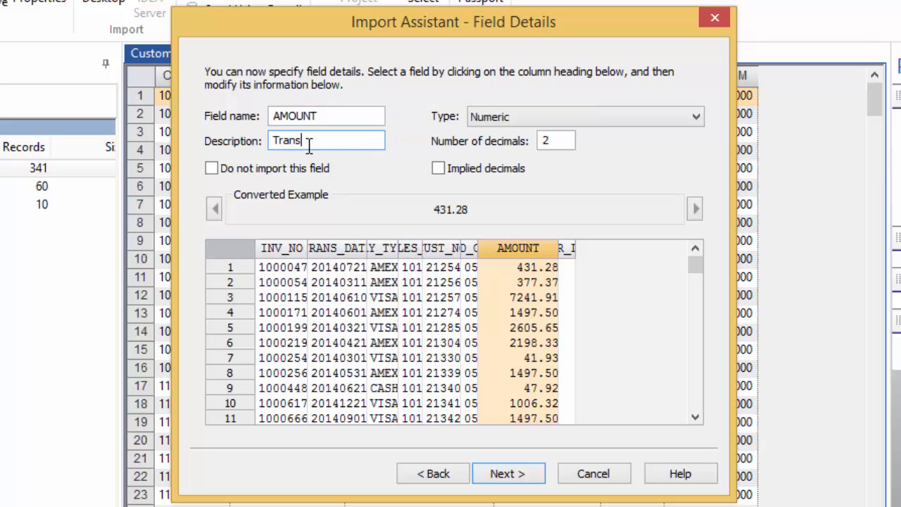
type("action Amount")
- Skip the Create Fields and Import Criteria pages to reach Specify IDEA File Name
left_click(539, 478)
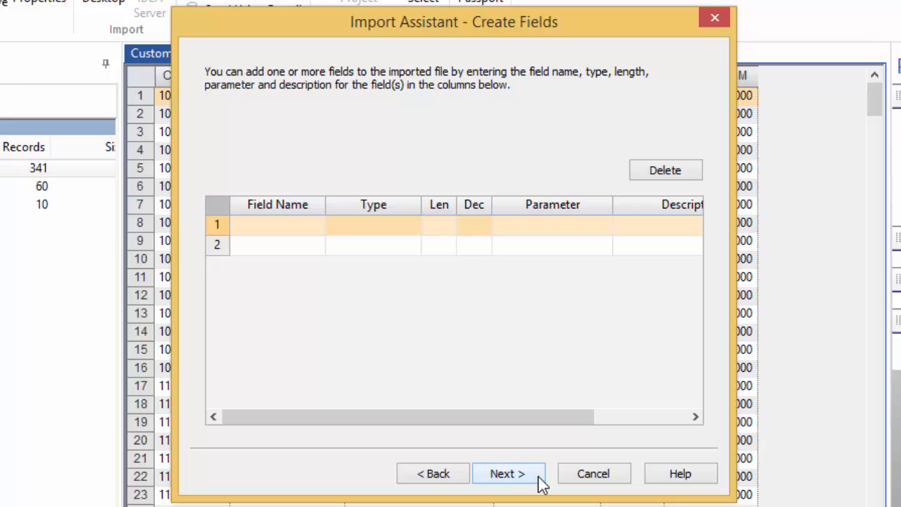
left_click(541, 481)
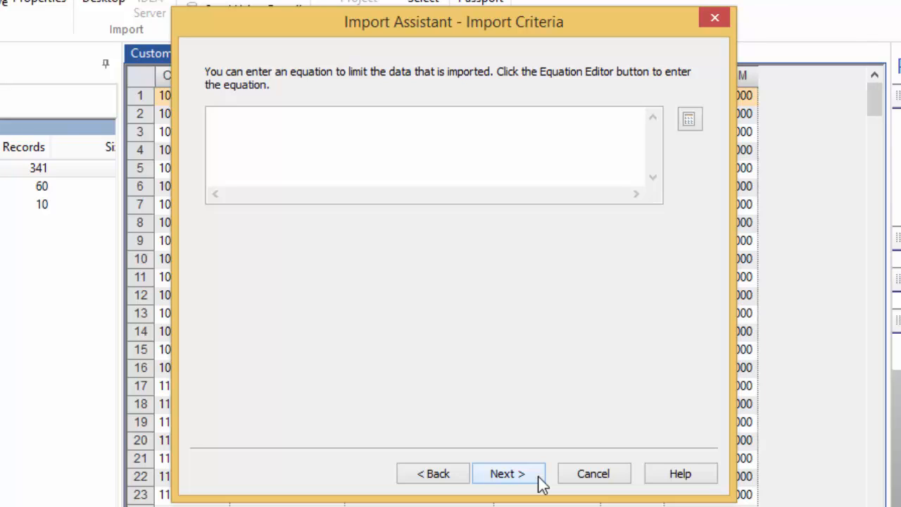
left_click(539, 481)
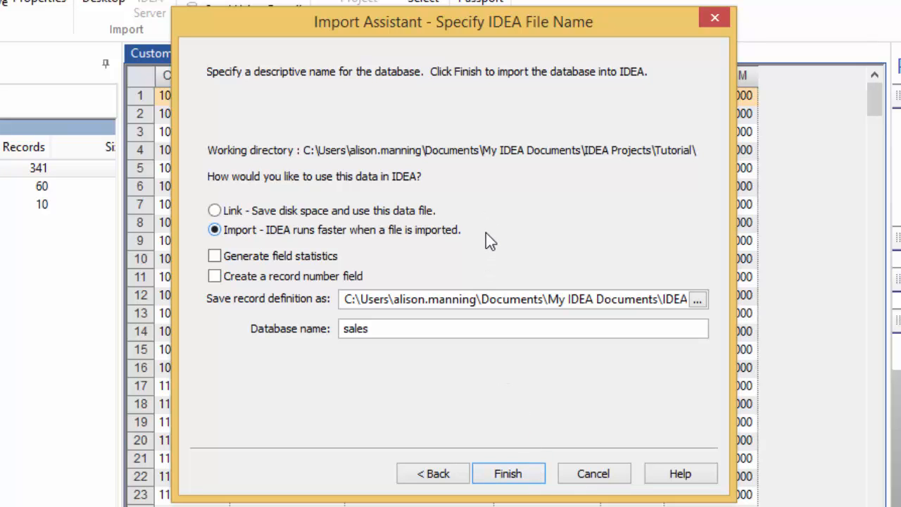
- Turn on Generate field statistics and check the end of the record definition path
mouse_move(486, 233)
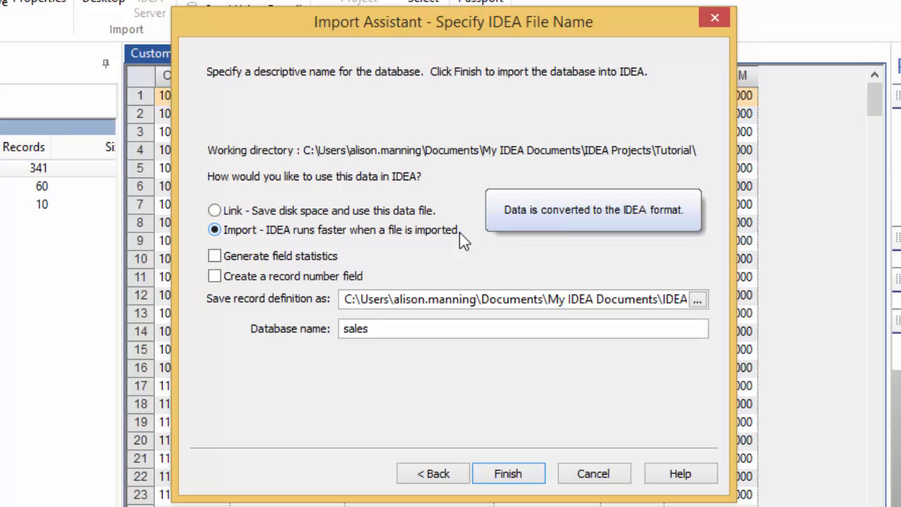
left_click(248, 258)
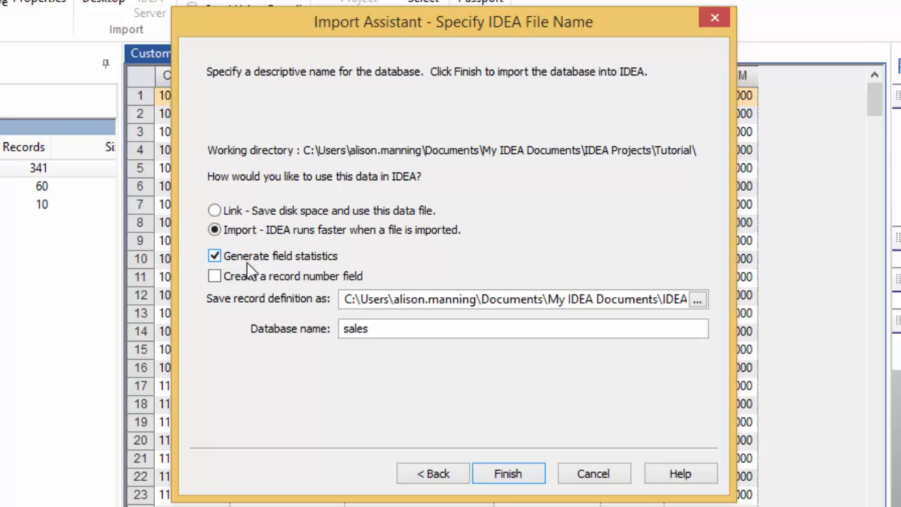
mouse_move(406, 304)
left_click(620, 299)
key("End")
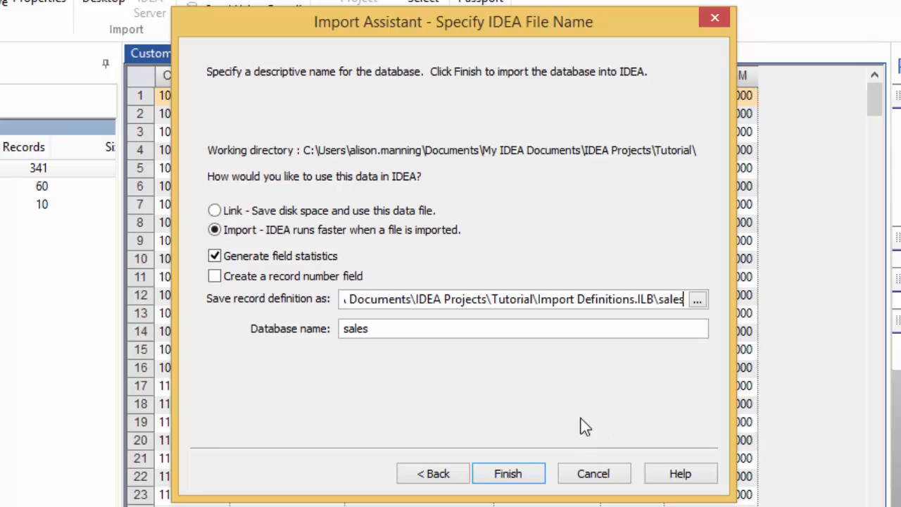
- Name the database 'Sales Transactions' and finish the import
left_click(408, 325)
type("Sales")
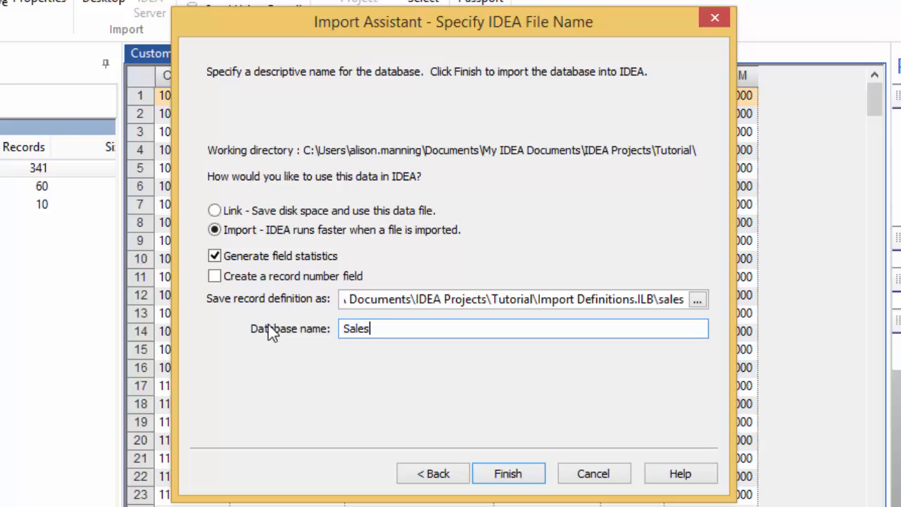
type(" Tranactions")
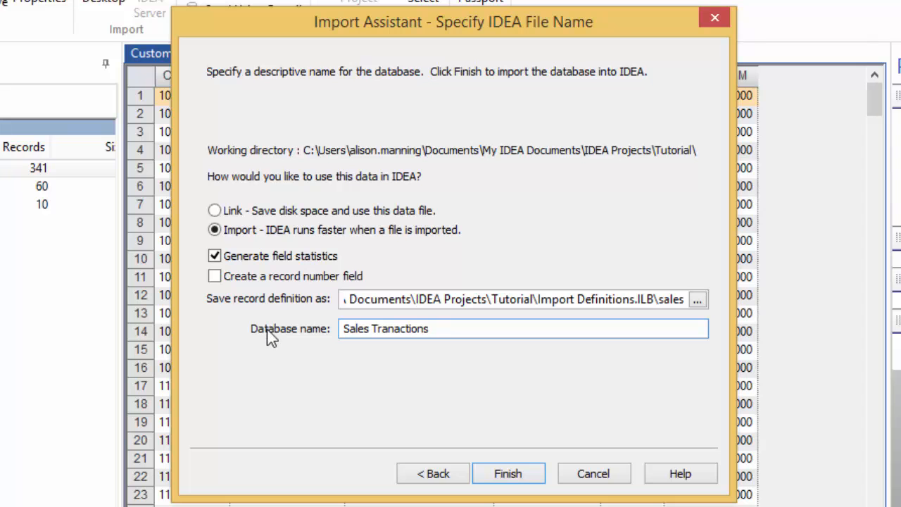
left_click(391, 330)
type("s")
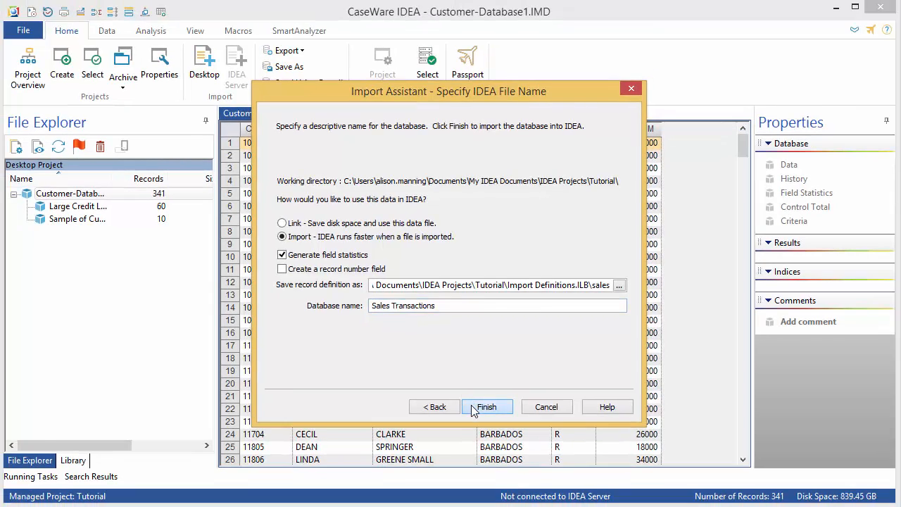
left_click(497, 474)
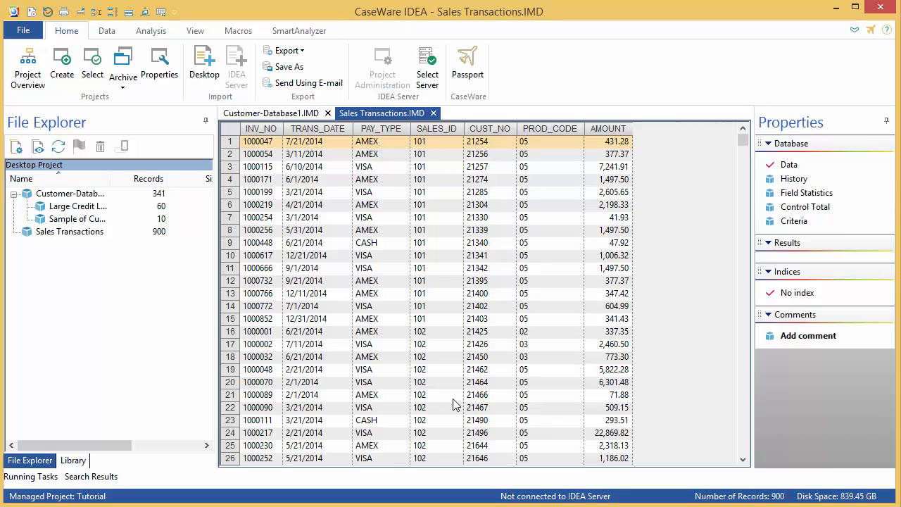
- Set AMOUNT as the control total, giving 6,406,119.08, then close the Sales Transactions.IMD tab
left_click(781, 210)
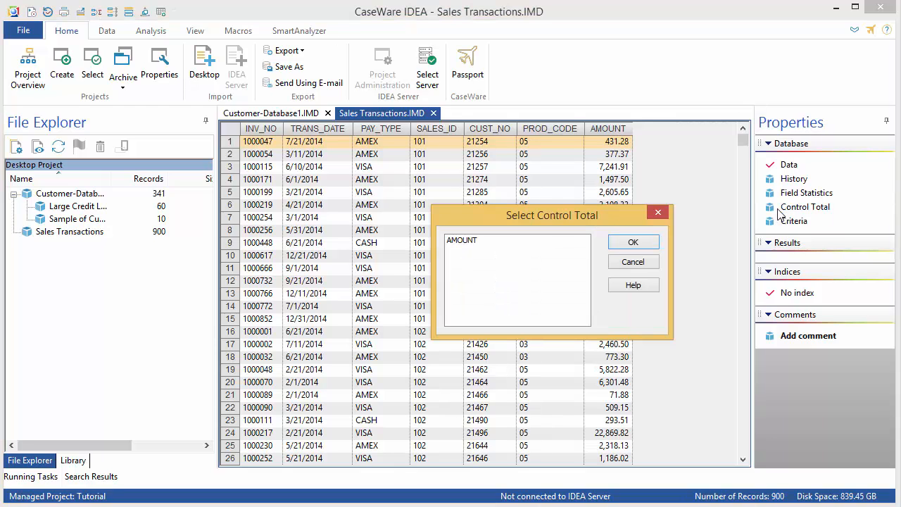
left_click(483, 244)
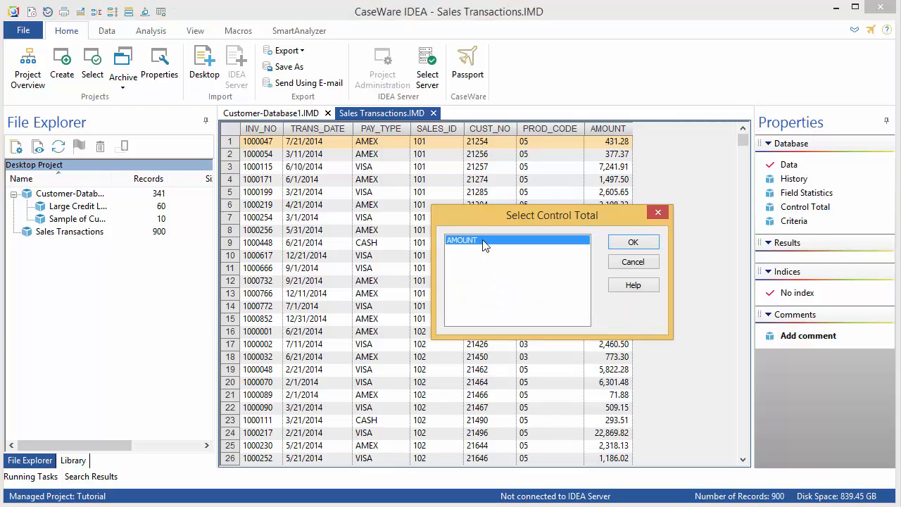
left_click(651, 242)
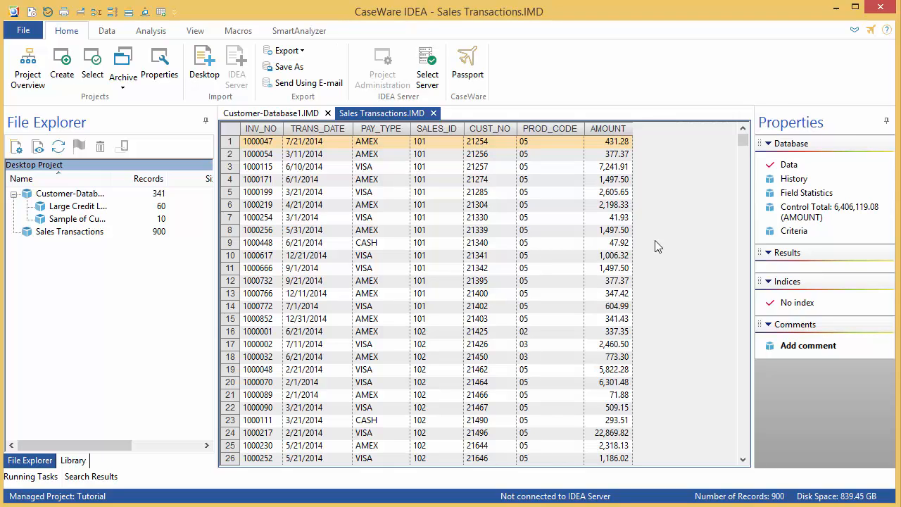
left_click(434, 114)
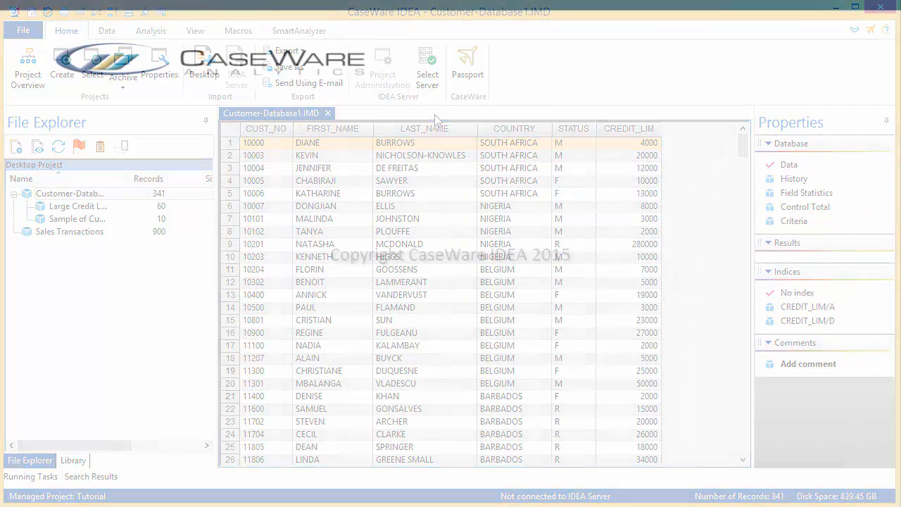